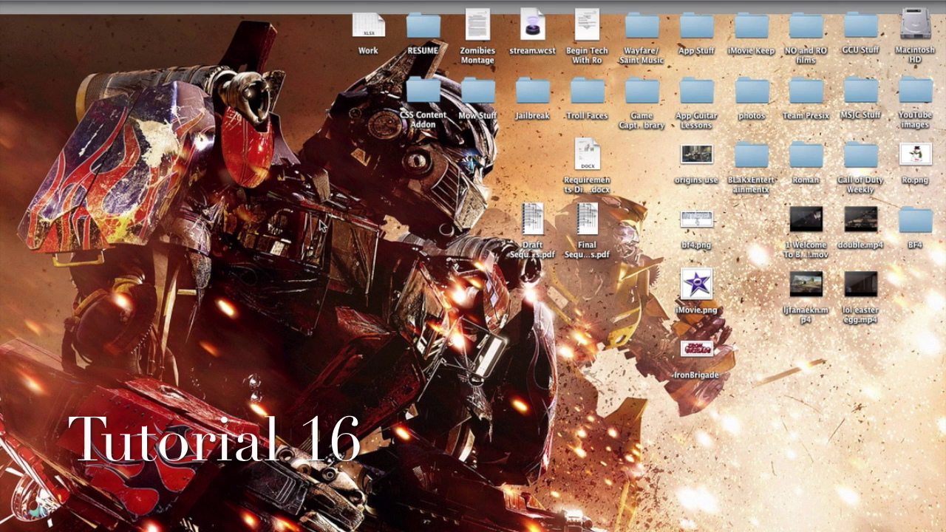
Launch iMovie on the 18 s iMovie Tutorials project and briefly preview it from the second clip
{"action": "mouse_move", "coordinate": [2, 251]}
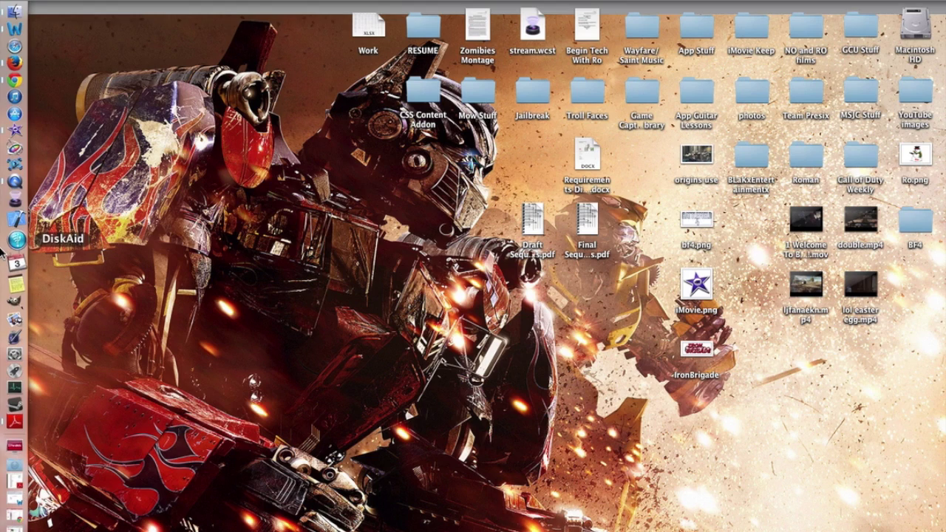
{"action": "left_click", "coordinate": [8, 143]}
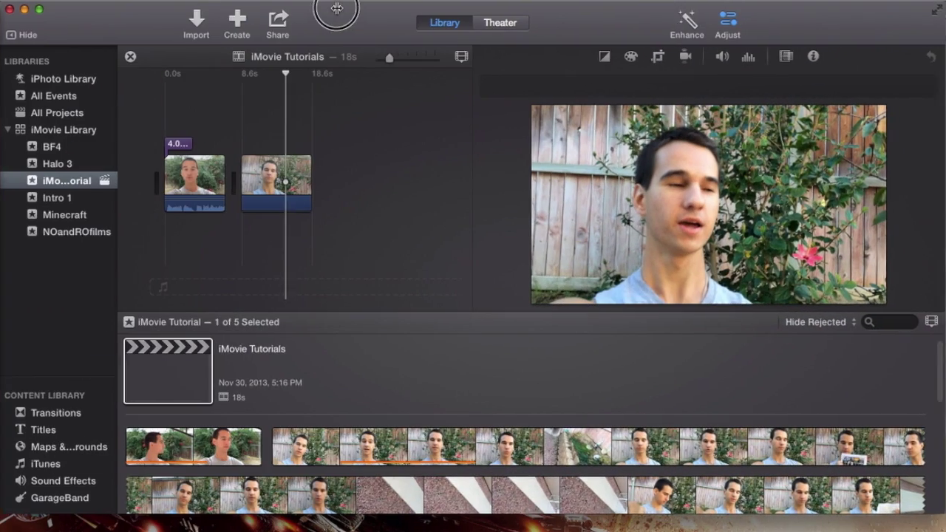
{"action": "left_click_drag", "start_coordinate": [337, 9], "coordinate": [338, 6]}
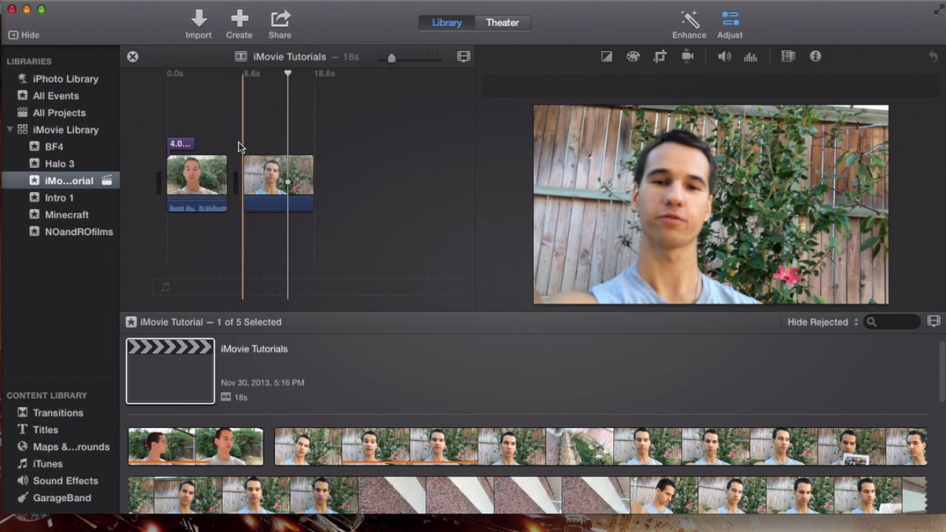
{"action": "left_click", "coordinate": [242, 139]}
{"action": "key", "text": "space"}
{"action": "key", "text": "space"}
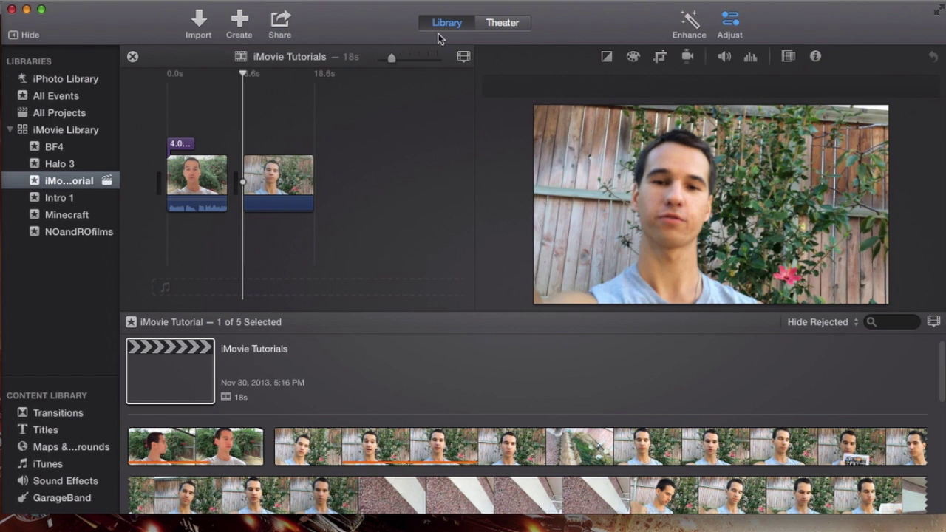
Switch between the Theater and Library views, looking over the Theater's contents
{"action": "left_click", "coordinate": [507, 24]}
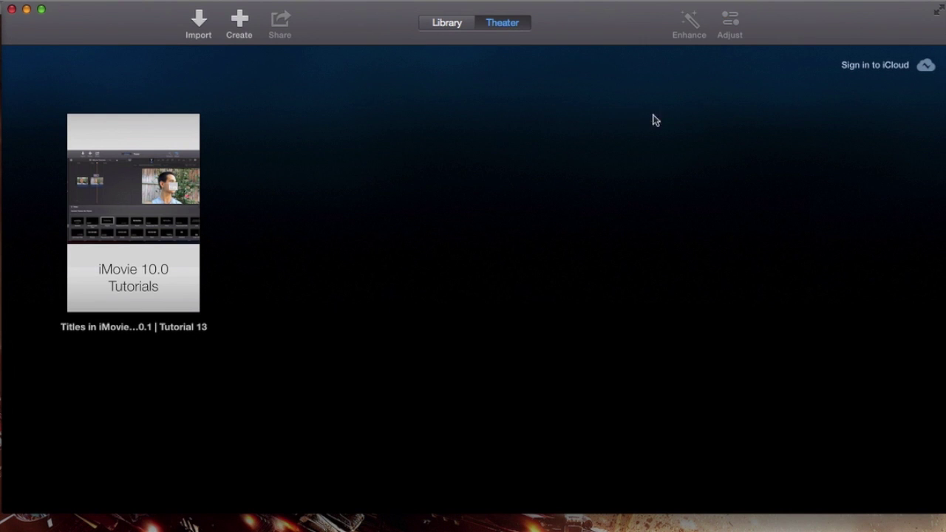
{"action": "left_click", "coordinate": [445, 25]}
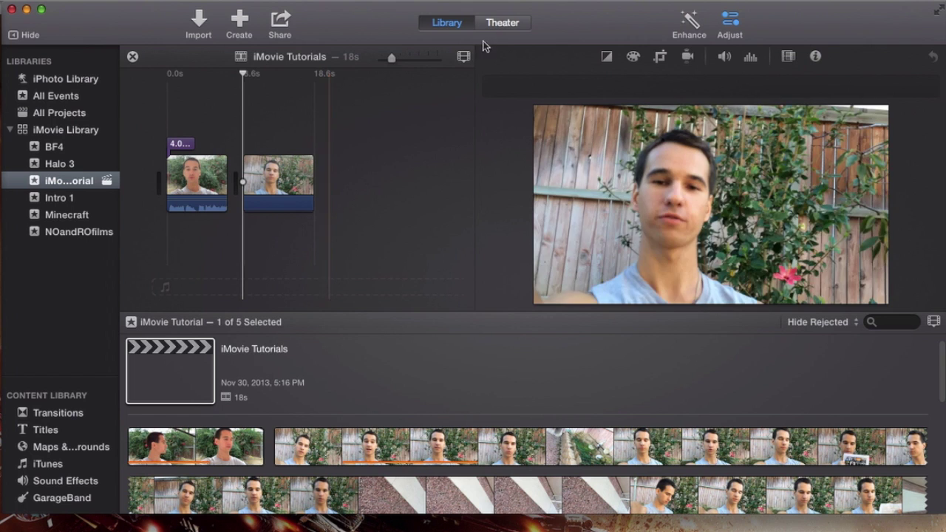
{"action": "left_click", "coordinate": [510, 23]}
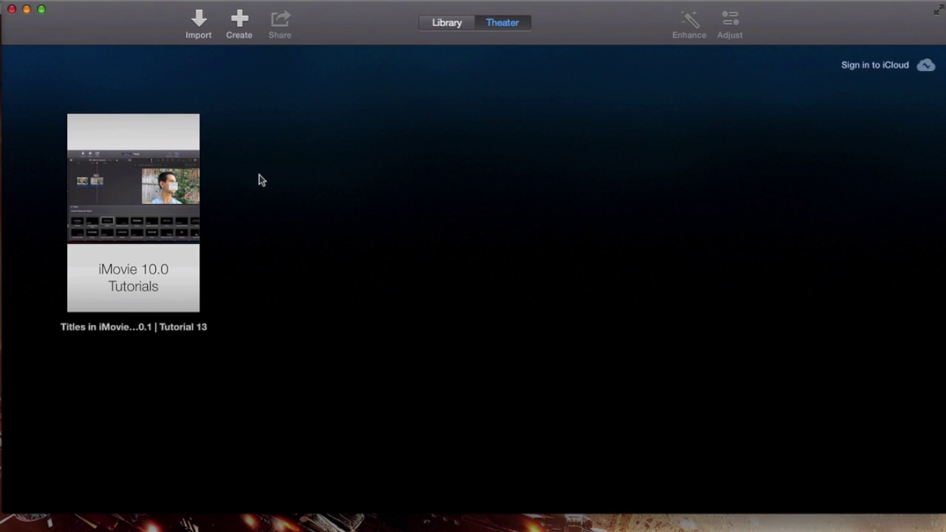
{"action": "mouse_move", "coordinate": [152, 143]}
{"action": "mouse_move", "coordinate": [135, 216]}
Return to the project library, move the playhead later, and bring up the Share destinations
{"action": "left_click", "coordinate": [447, 23]}
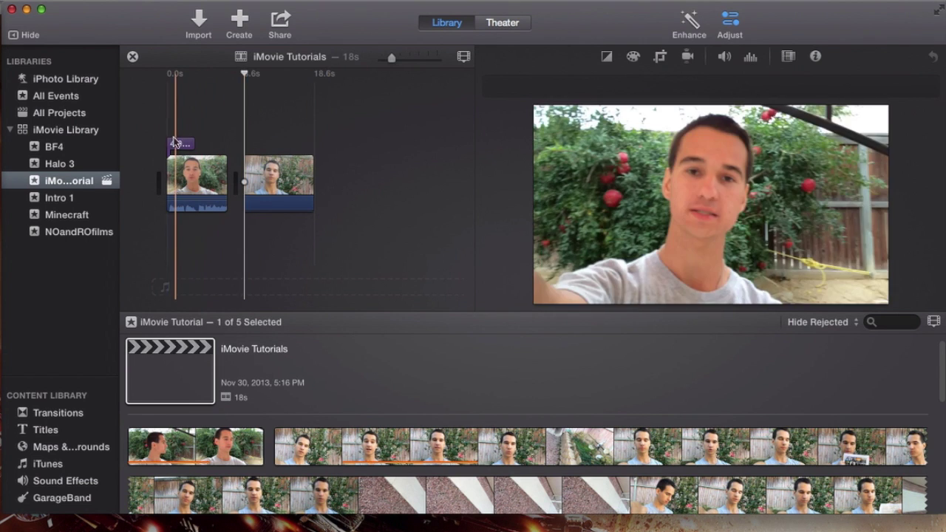
{"action": "left_click", "coordinate": [273, 120]}
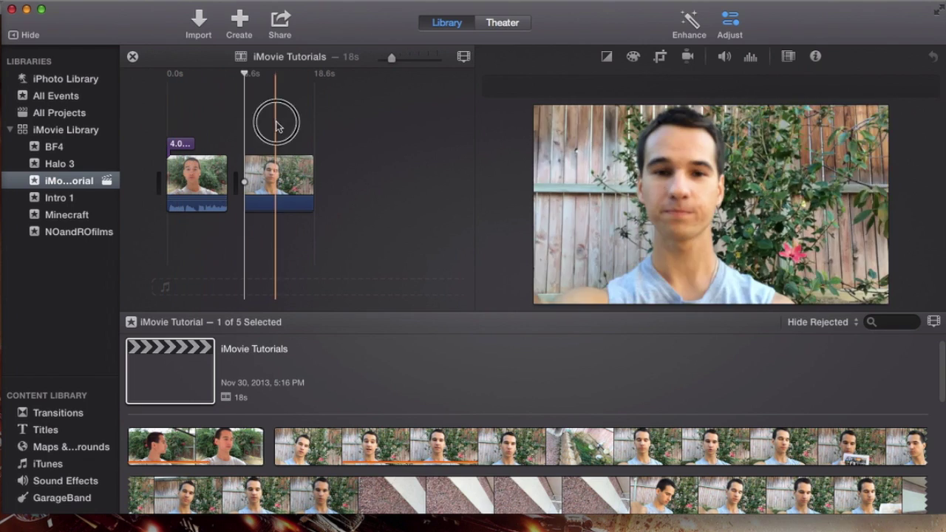
{"action": "left_click", "coordinate": [287, 118]}
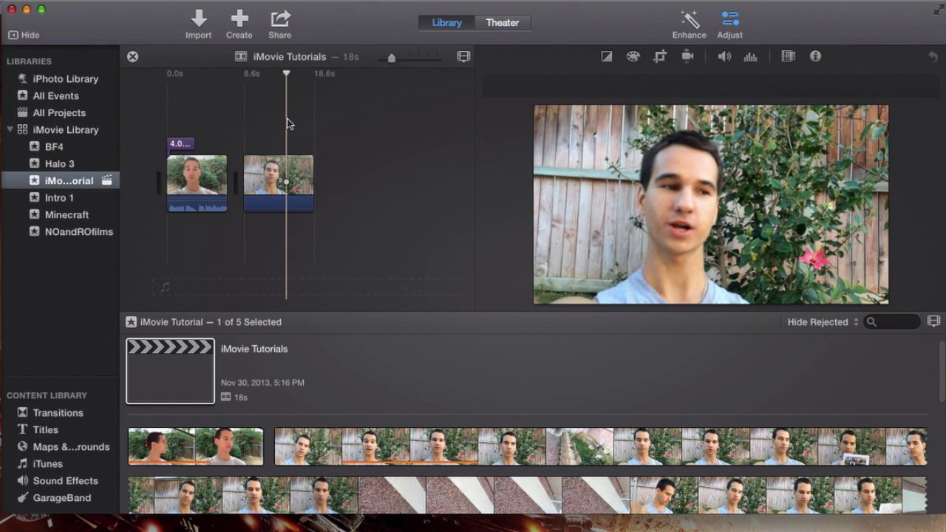
{"action": "left_click", "coordinate": [280, 22]}
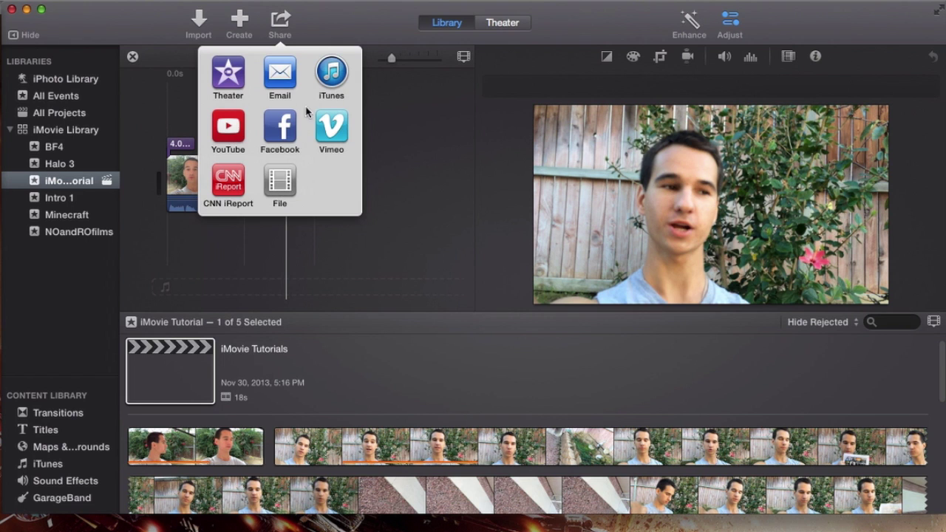
Choose File export and review the movie's title, description and iMovie tag fields
{"action": "left_click", "coordinate": [280, 182]}
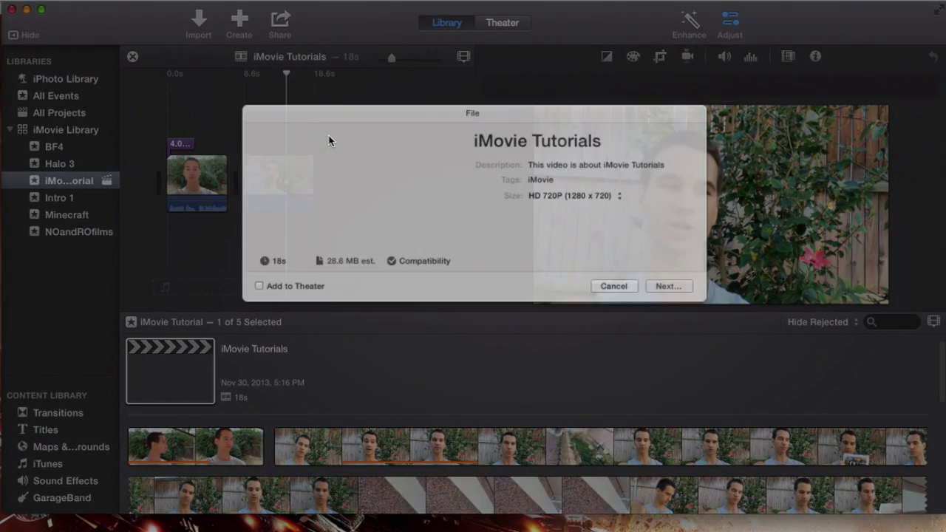
{"action": "left_click", "coordinate": [530, 128]}
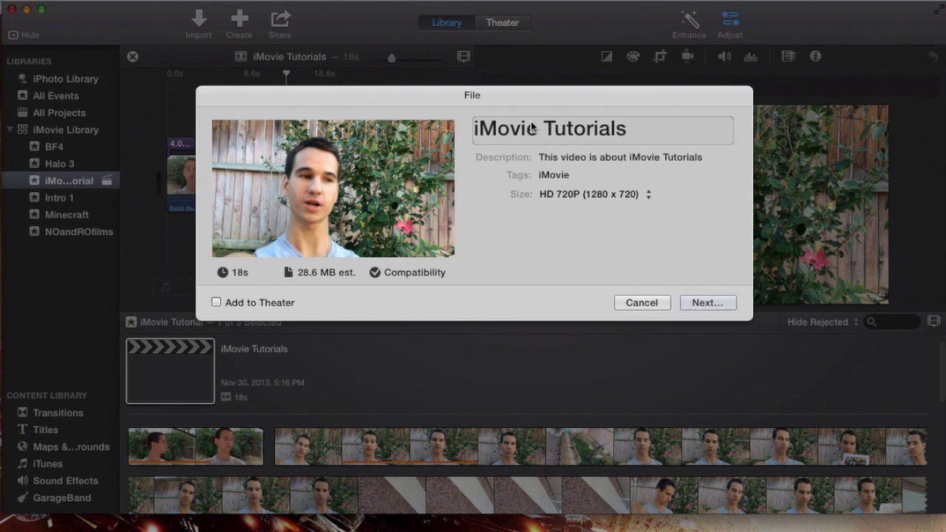
{"action": "left_click_drag", "start_coordinate": [556, 128], "coordinate": [477, 130]}
{"action": "left_click", "coordinate": [676, 124]}
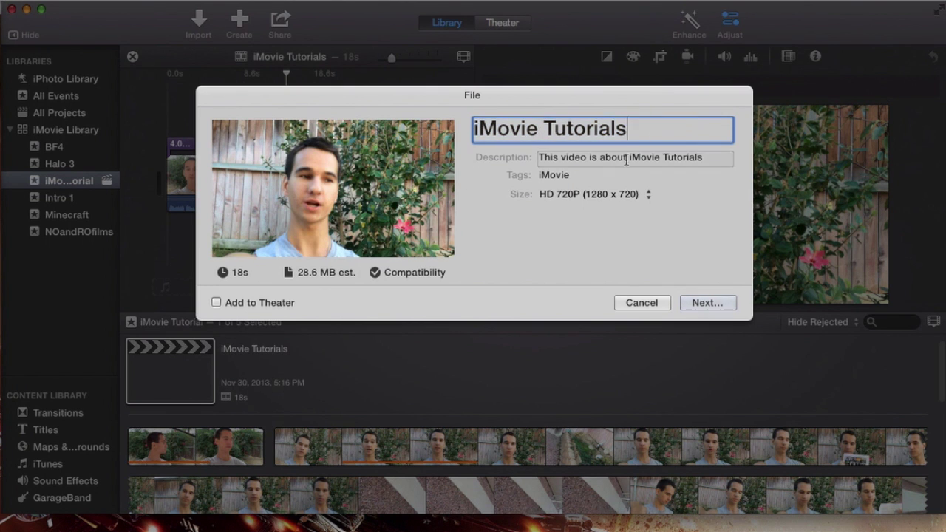
{"action": "left_click", "coordinate": [611, 157]}
{"action": "left_click", "coordinate": [564, 177]}
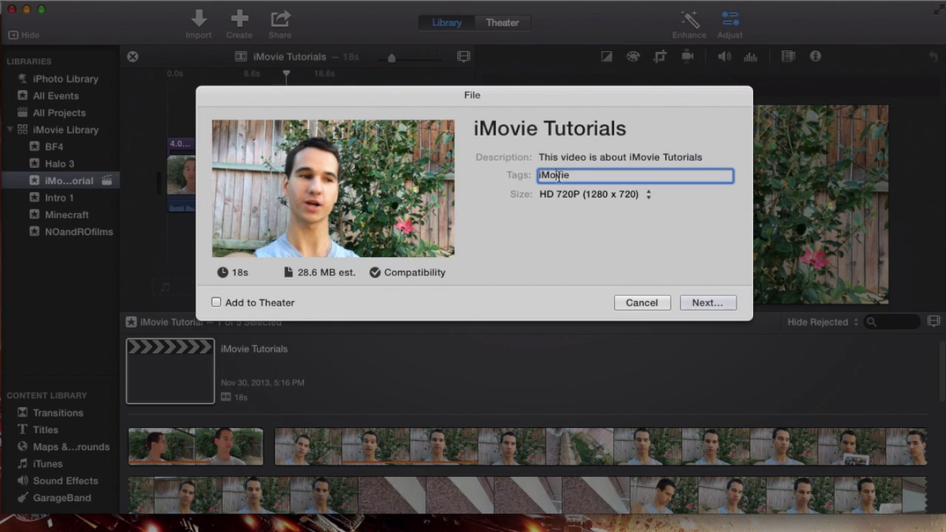
Keep the HD 720P size, tick Add to Theater, then cancel the export
{"action": "left_click", "coordinate": [594, 195]}
{"action": "left_click", "coordinate": [601, 196]}
{"action": "left_click", "coordinate": [217, 304]}
{"action": "left_click", "coordinate": [651, 304]}
{"action": "left_click", "coordinate": [416, 202]}
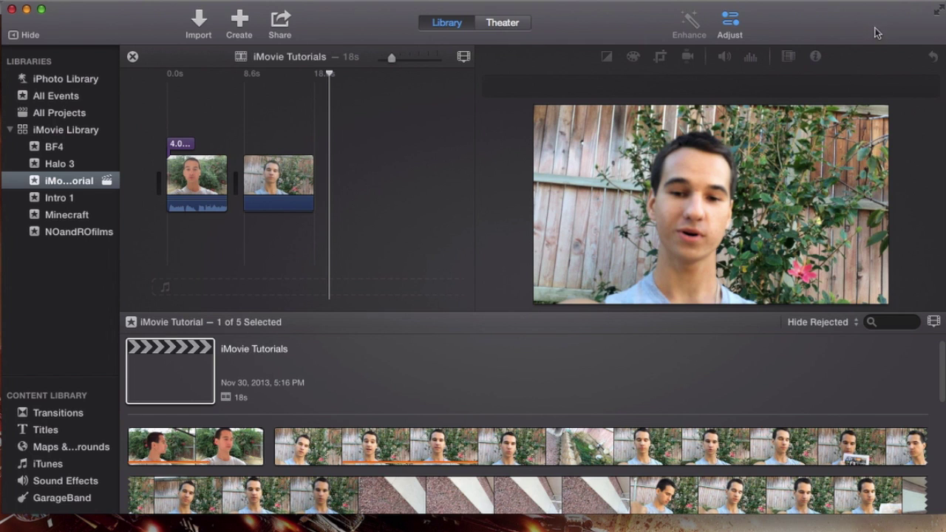
Open the Theater and select its only movie, Titles in iMovie | Tutorial 13 (6m 18s)
{"action": "left_click", "coordinate": [507, 26]}
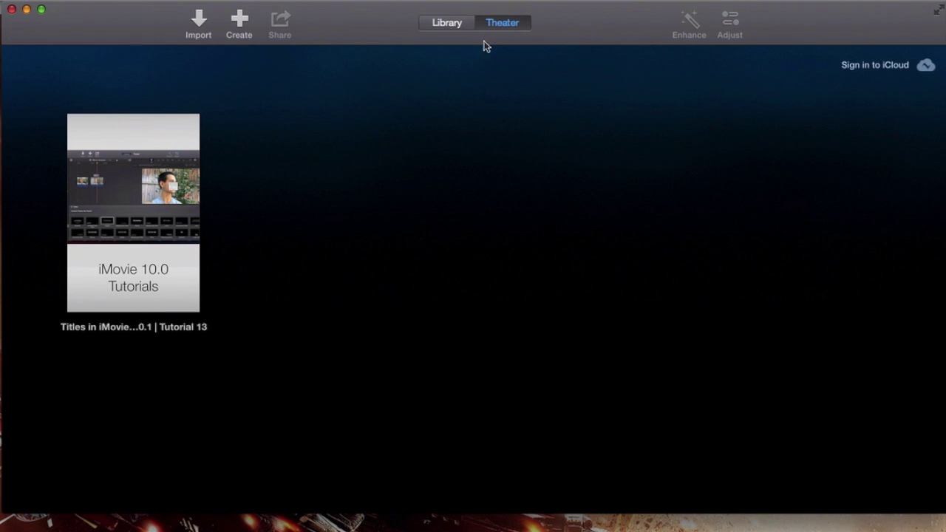
{"action": "mouse_move", "coordinate": [137, 210]}
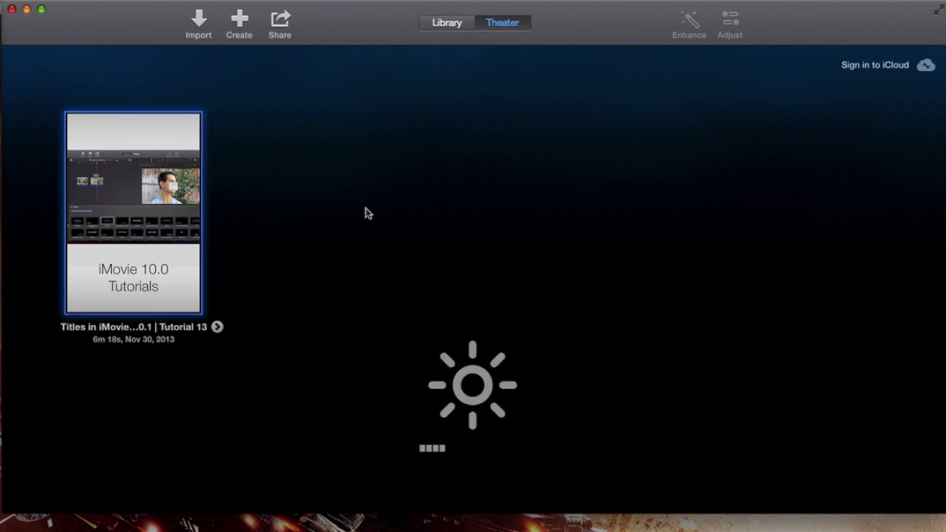
{"action": "key", "text": "XF86MonBrightnessDown"}
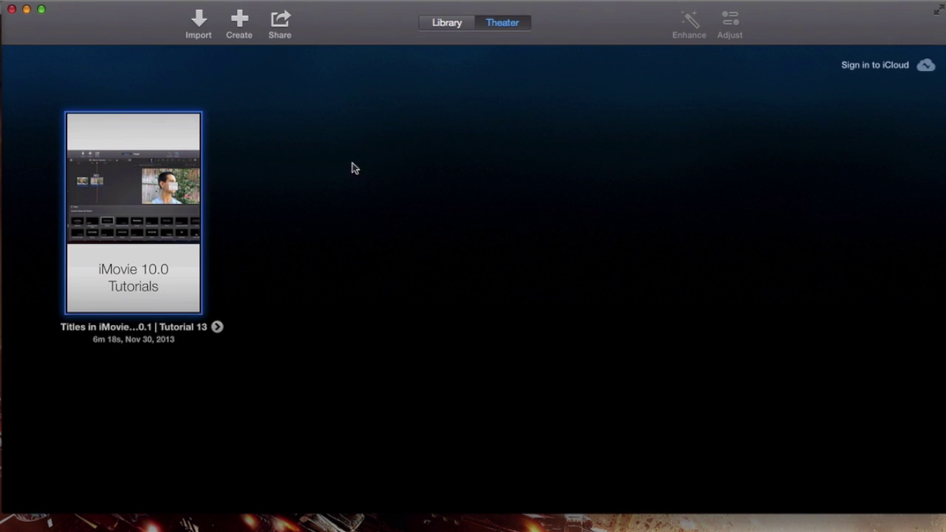
{"action": "left_click", "coordinate": [383, 176]}
{"action": "left_click_drag", "start_coordinate": [68, 85], "coordinate": [46, 101]}
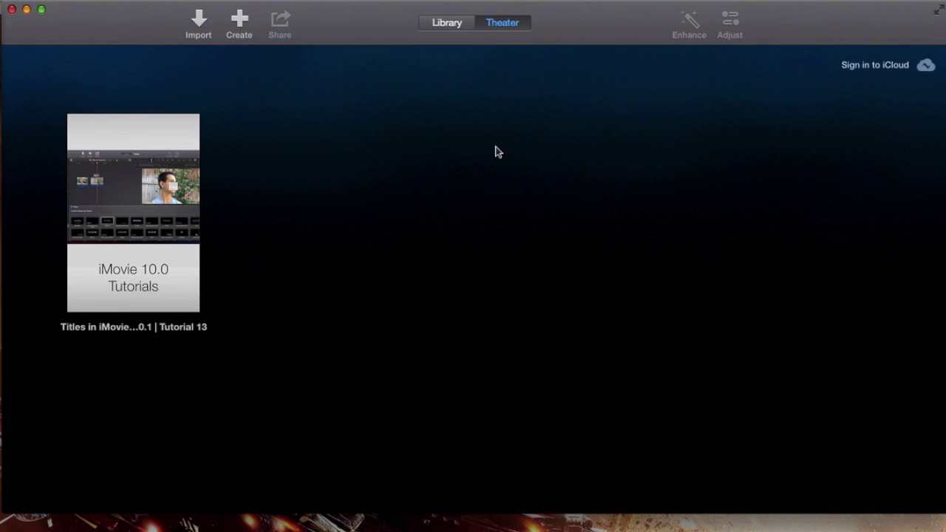
{"action": "left_click", "coordinate": [448, 23]}
{"action": "left_click", "coordinate": [504, 23]}
{"action": "left_click", "coordinate": [442, 24]}
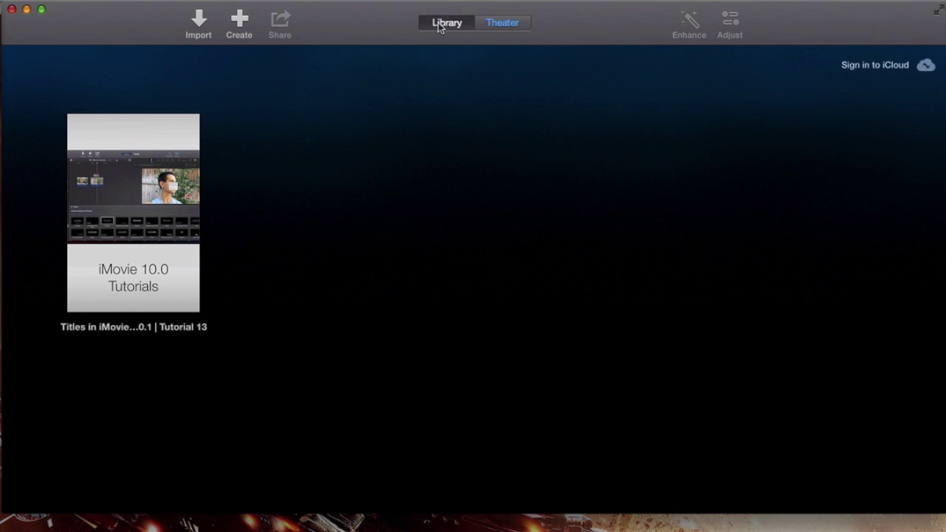
{"action": "left_click", "coordinate": [511, 27]}
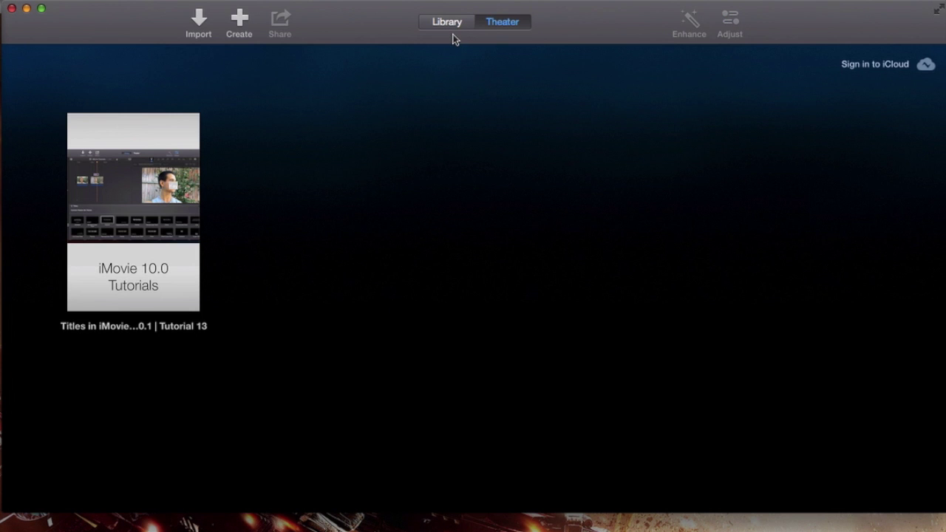
{"action": "left_click", "coordinate": [446, 23]}
{"action": "left_click", "coordinate": [482, 25]}
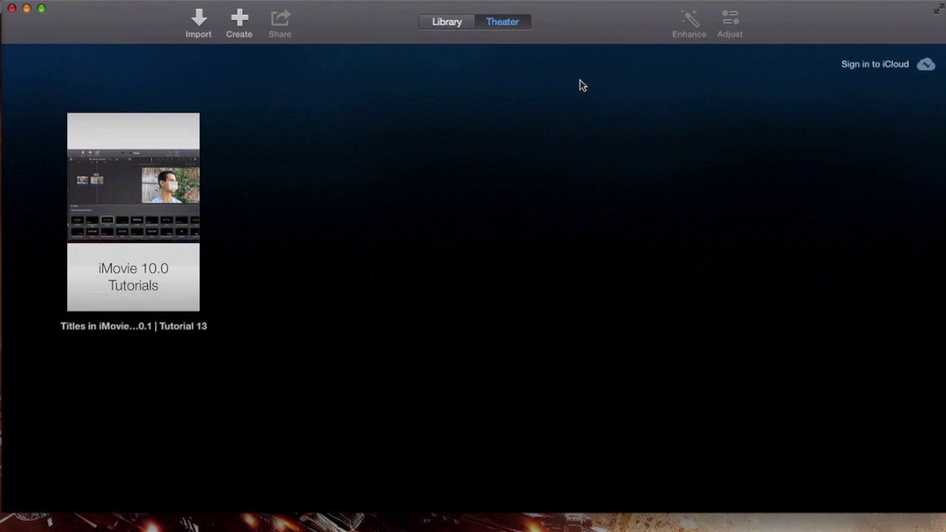